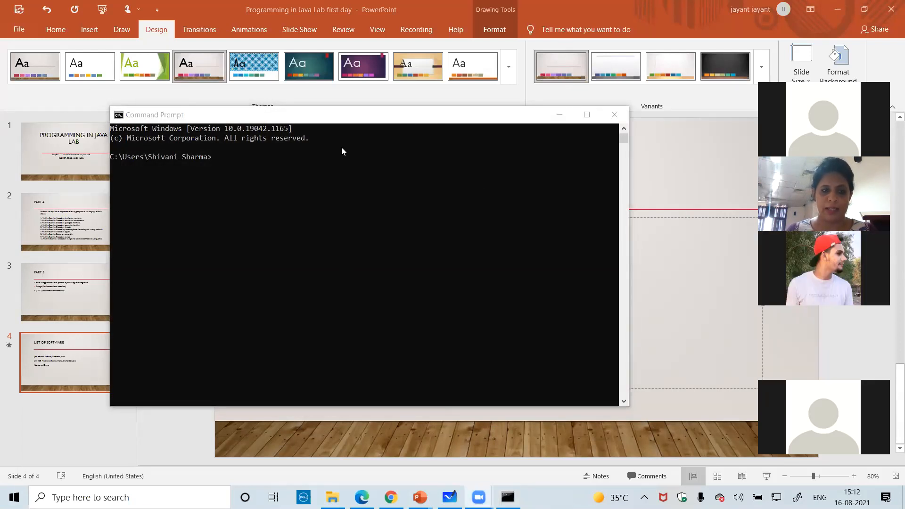
Run the javac command at the prompt to check whether the Java compiler is installed
{"action": "left_click", "coordinate": [234, 160]}
{"action": "type", "text": "javac"}
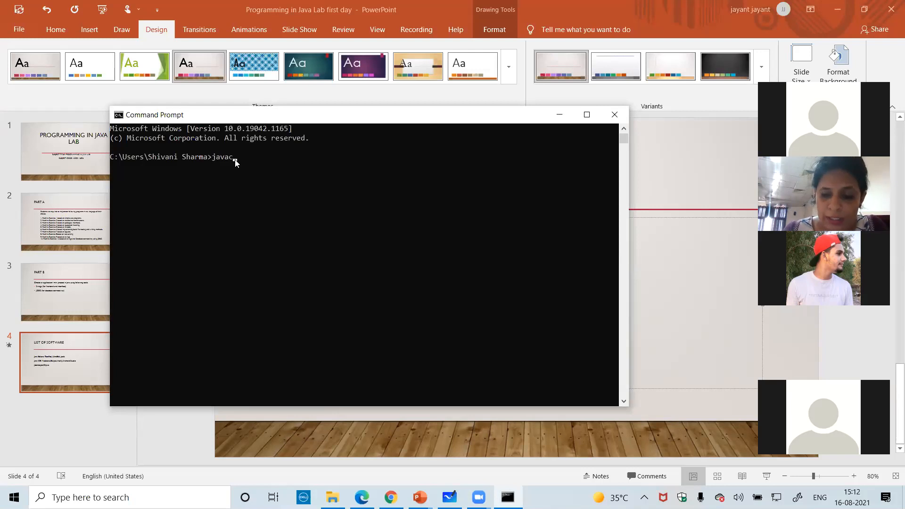
{"action": "key", "text": "Return"}
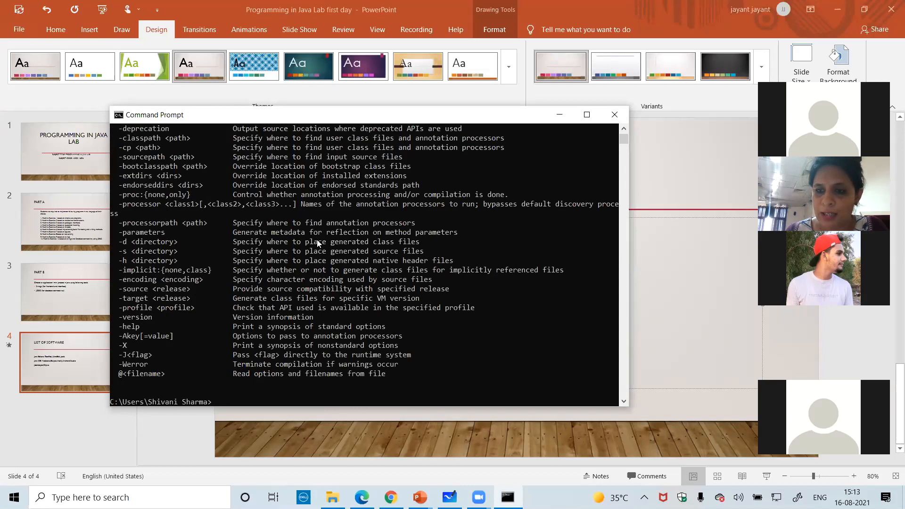
{"action": "left_click", "coordinate": [239, 402]}
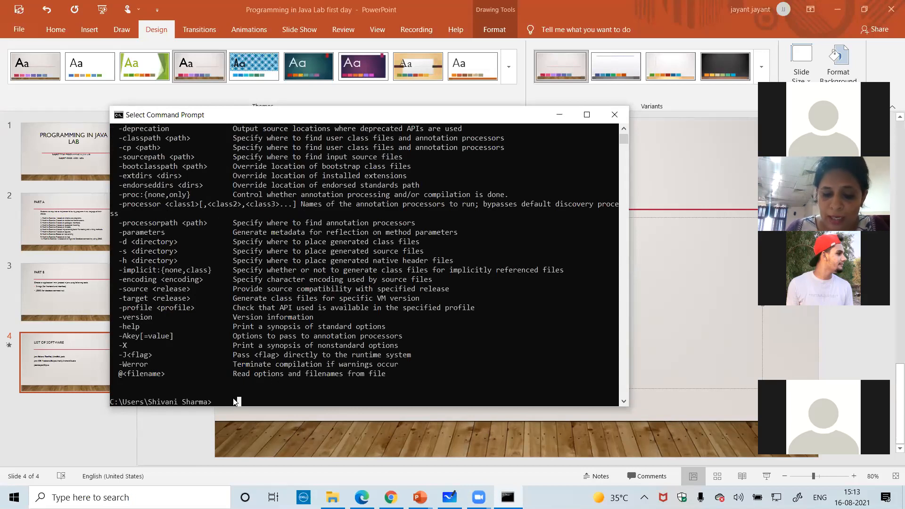
{"action": "type", "text": "j"}
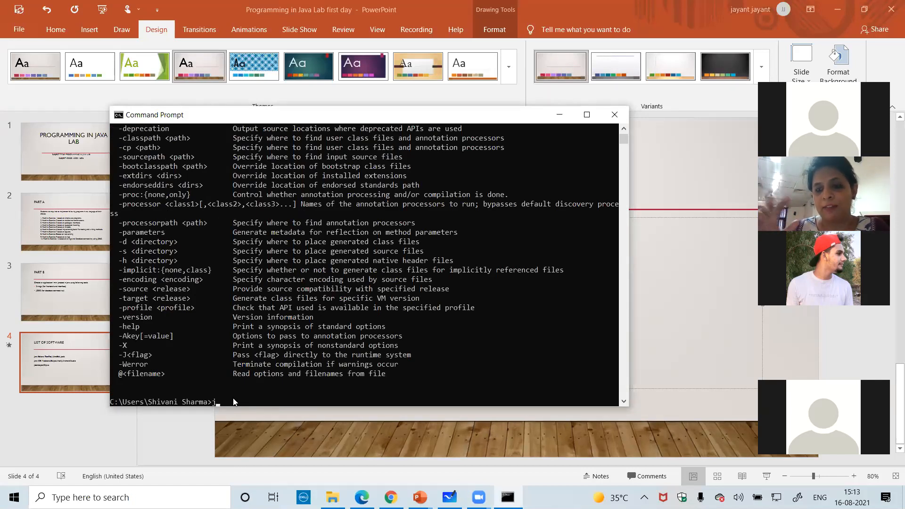
{"action": "key", "text": "BackSpace"}
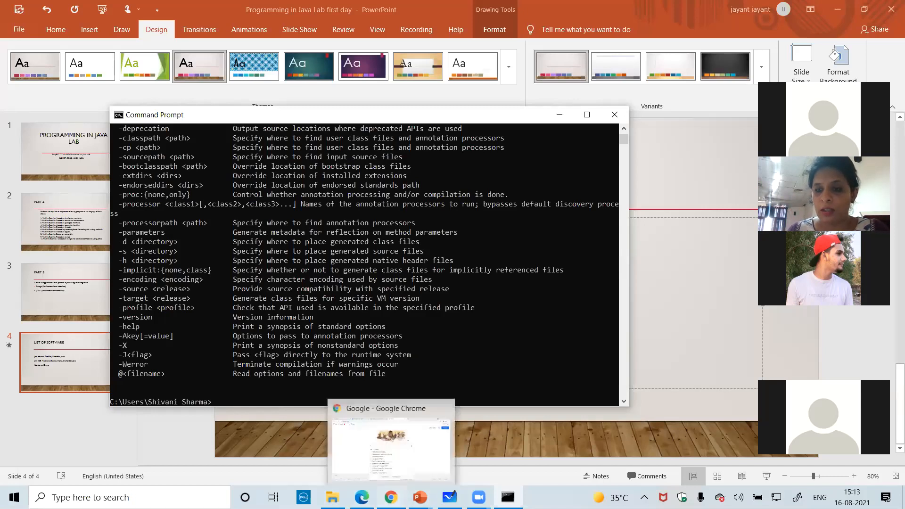
Switch to Google Chrome, search Google for "java download" and open Oracle's Java SE Downloads result
{"action": "left_click", "coordinate": [391, 497]}
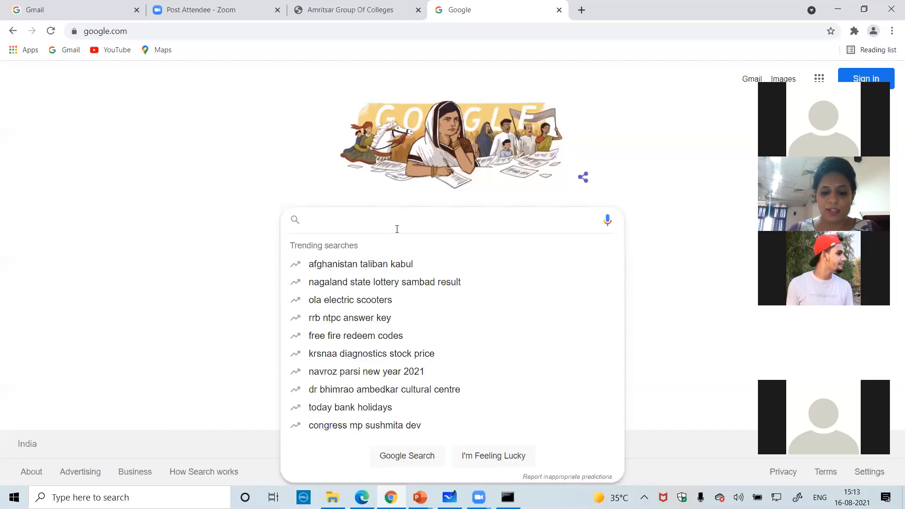
{"action": "type", "text": "java"}
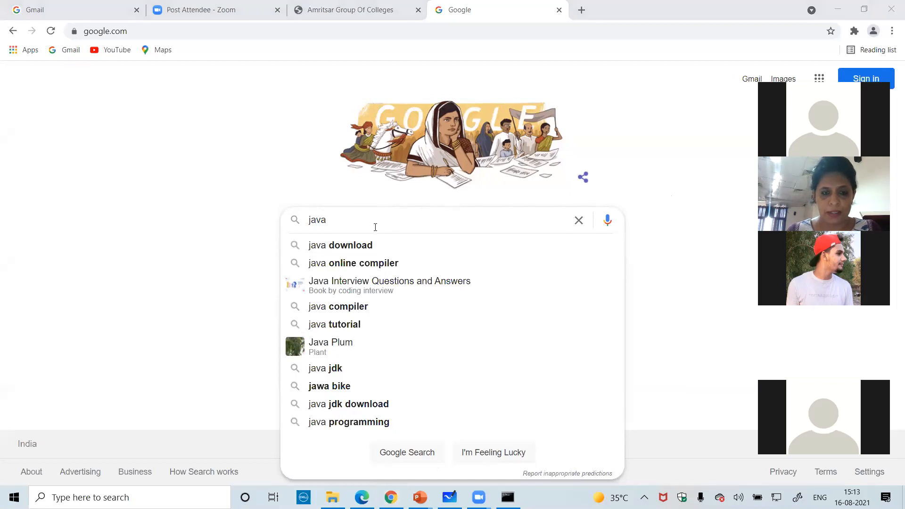
{"action": "type", "text": "do"}
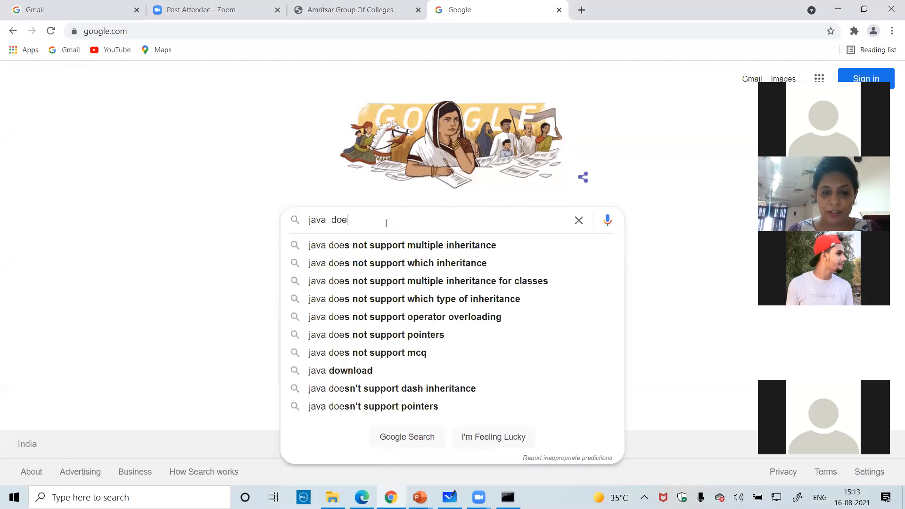
{"action": "type", "text": "wnload"}
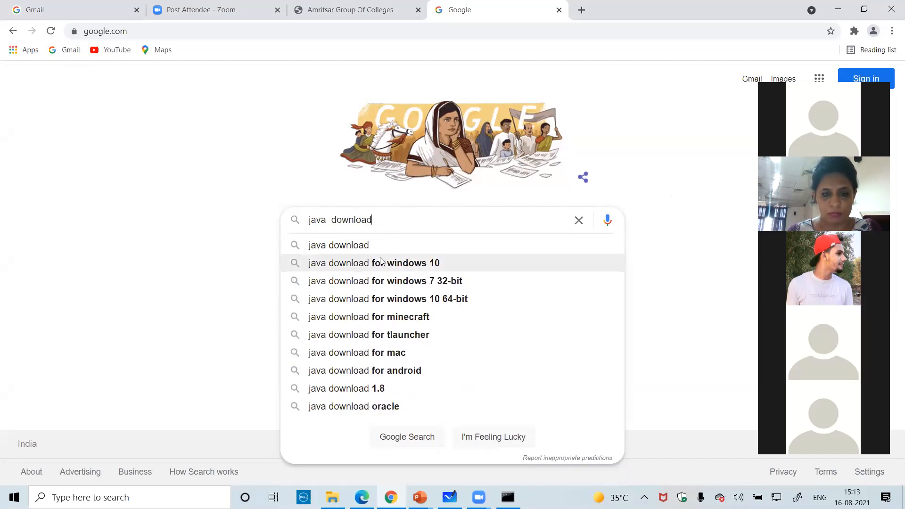
{"action": "left_click", "coordinate": [404, 250]}
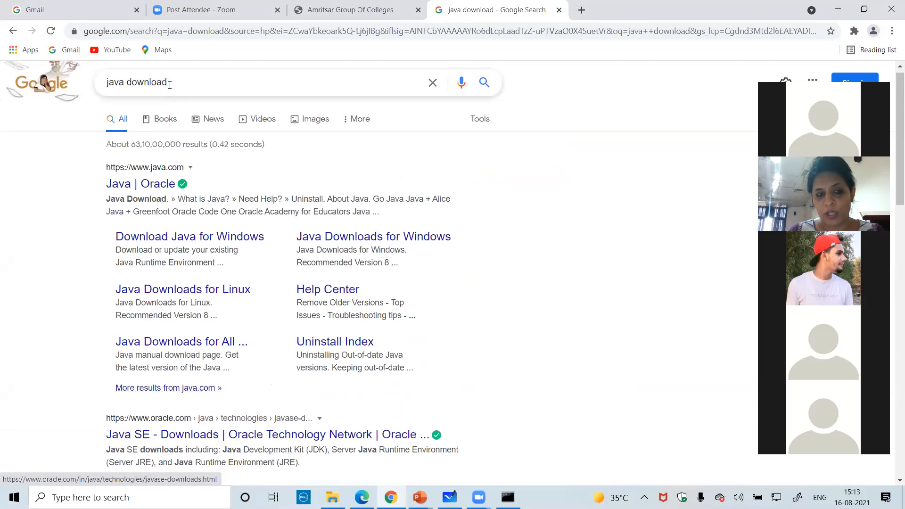
{"action": "left_click", "coordinate": [184, 439]}
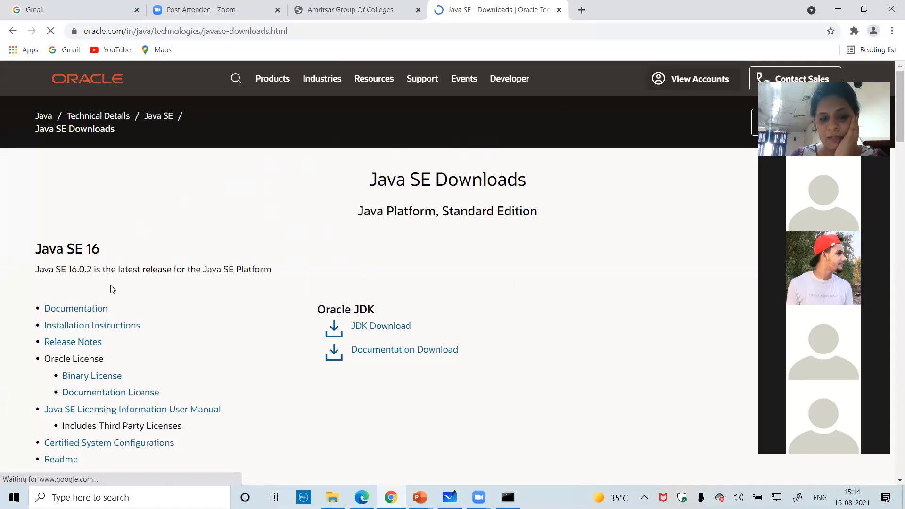
Look through the Java SE releases and open the JDK Download page for Java SE 16
{"action": "scroll", "coordinate": [311, 315], "scroll_direction": "down", "scroll_amount": 2}
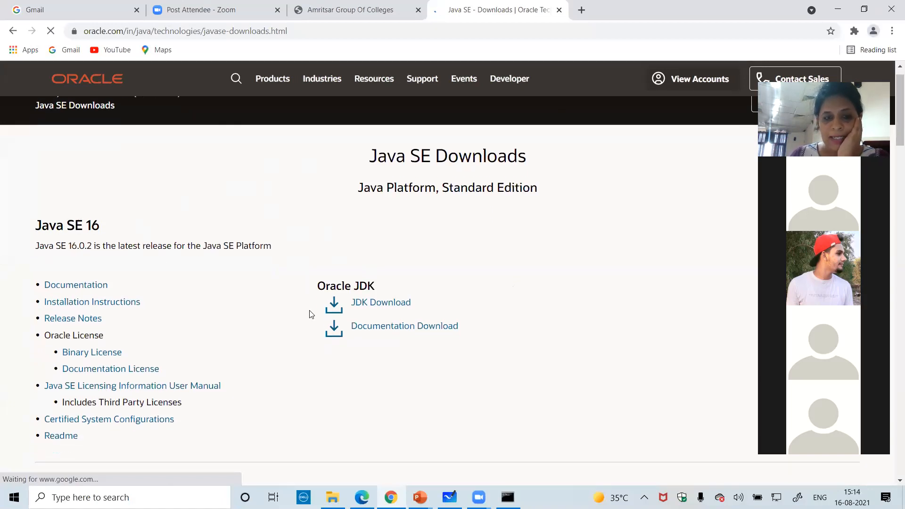
{"action": "scroll", "coordinate": [311, 315], "scroll_direction": "down", "scroll_amount": 4}
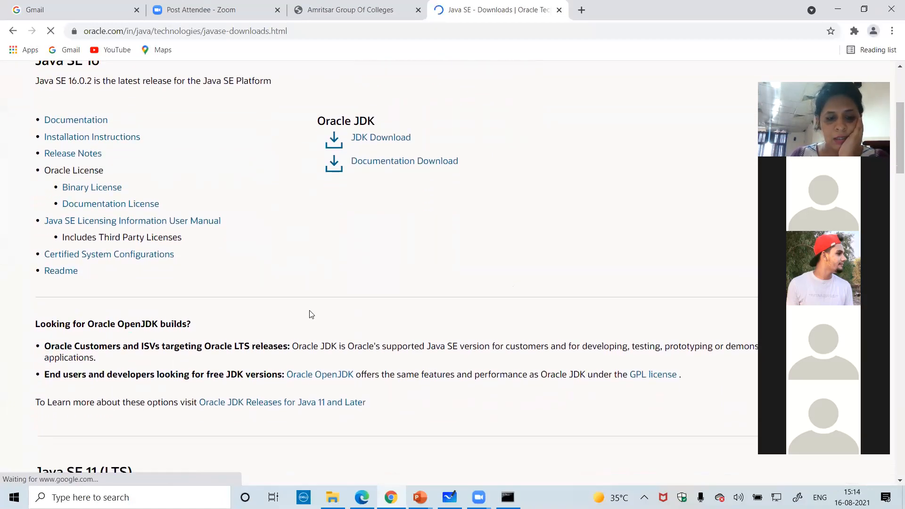
{"action": "scroll", "coordinate": [311, 315], "scroll_direction": "down", "scroll_amount": 1}
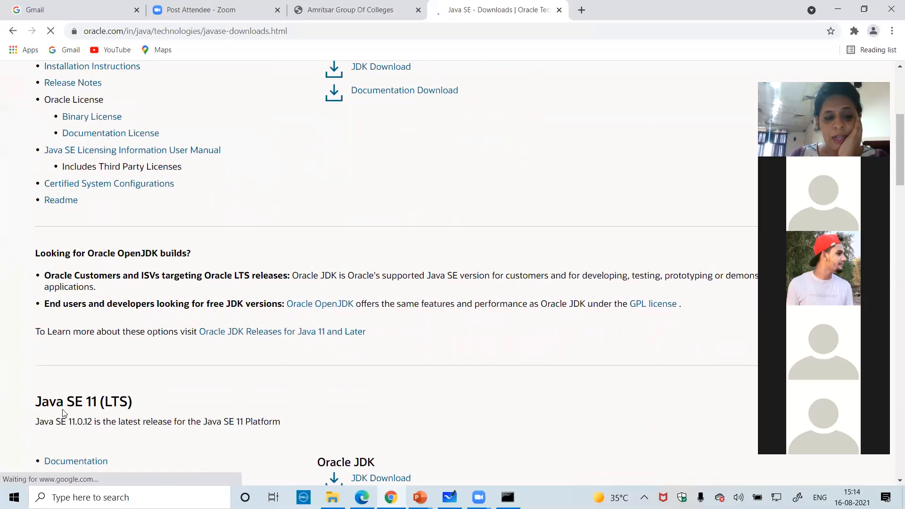
{"action": "scroll", "coordinate": [100, 413], "scroll_direction": "down", "scroll_amount": 6}
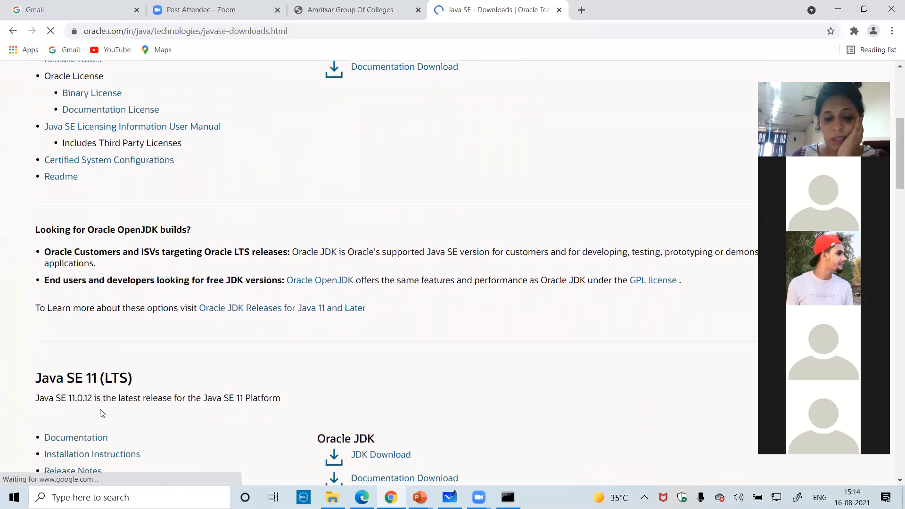
{"action": "left_click", "coordinate": [70, 409]}
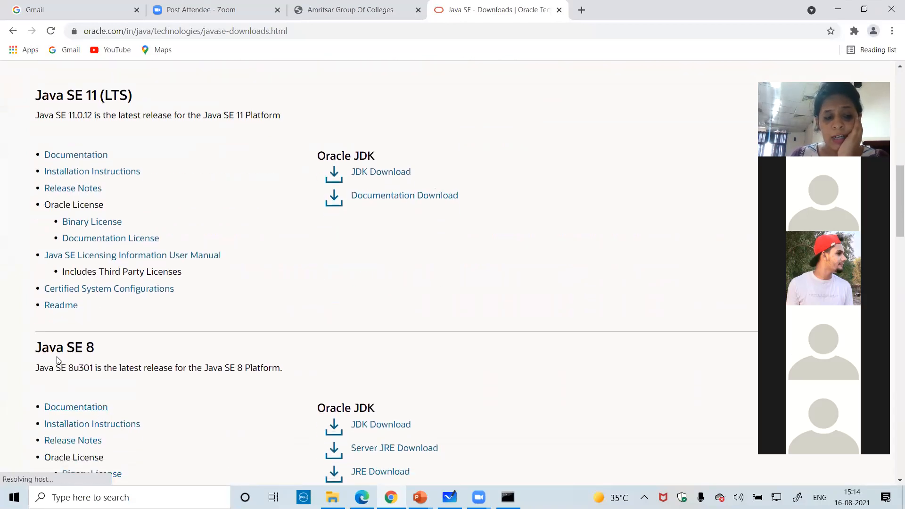
{"action": "scroll", "coordinate": [100, 358], "scroll_direction": "up", "scroll_amount": 7}
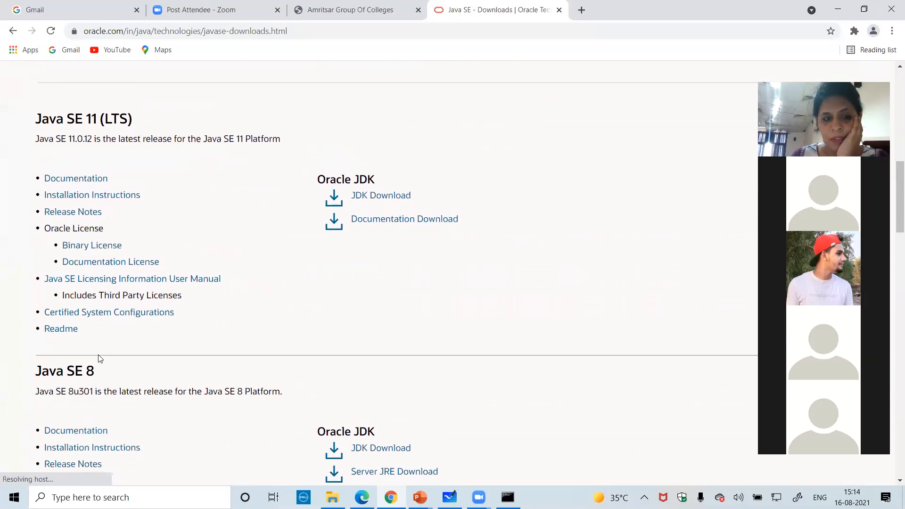
{"action": "scroll", "coordinate": [100, 358], "scroll_direction": "up", "scroll_amount": 3}
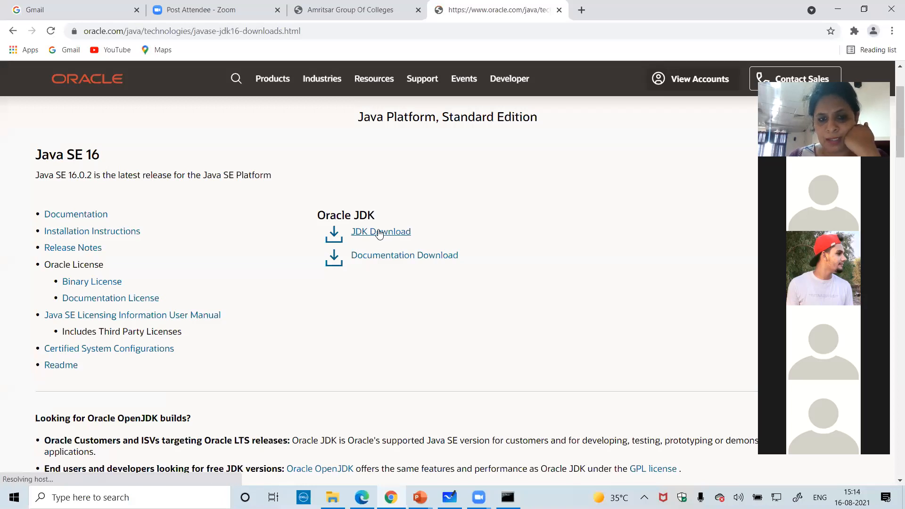
{"action": "left_click", "coordinate": [379, 233]}
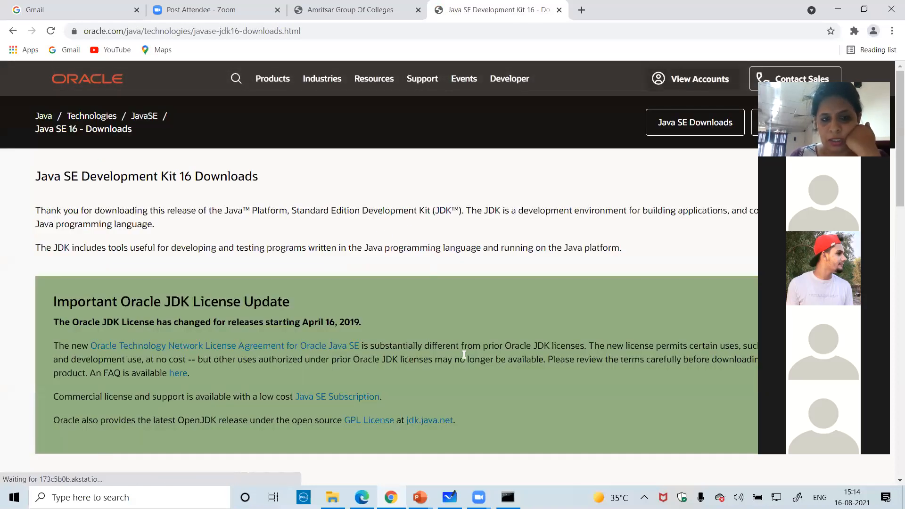
Download the Windows x64 Installer jdk-16.0.2_windows-x64_bin.exe, accepting the Oracle Technology Network License Agreement
{"action": "scroll", "coordinate": [463, 354], "scroll_direction": "down", "scroll_amount": 3}
{"action": "scroll", "coordinate": [463, 353], "scroll_direction": "down", "scroll_amount": 4}
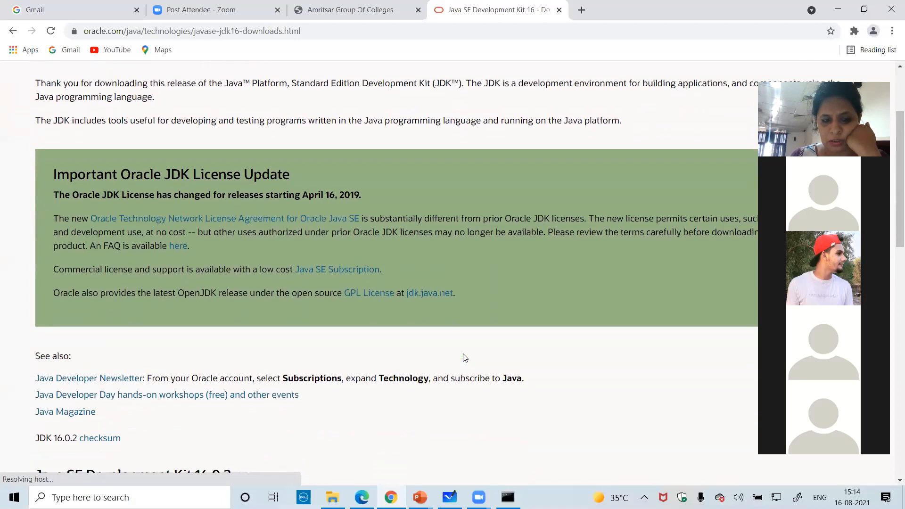
{"action": "scroll", "coordinate": [464, 357], "scroll_direction": "down", "scroll_amount": 4}
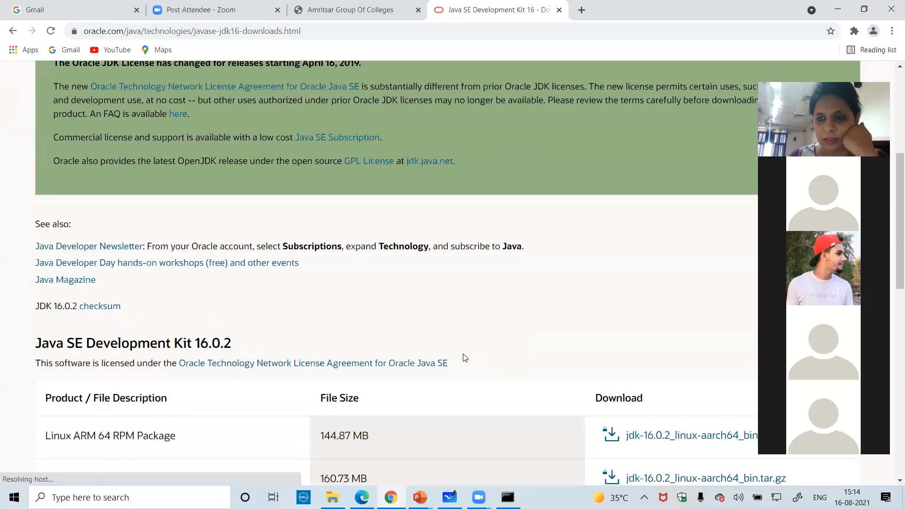
{"action": "scroll", "coordinate": [464, 357], "scroll_direction": "down", "scroll_amount": 4}
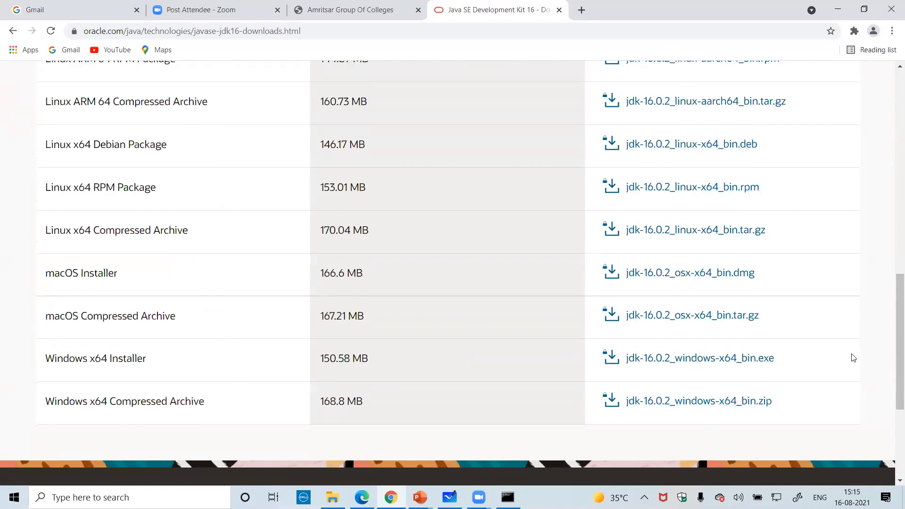
{"action": "scroll", "coordinate": [892, 331], "scroll_direction": "up", "scroll_amount": 1}
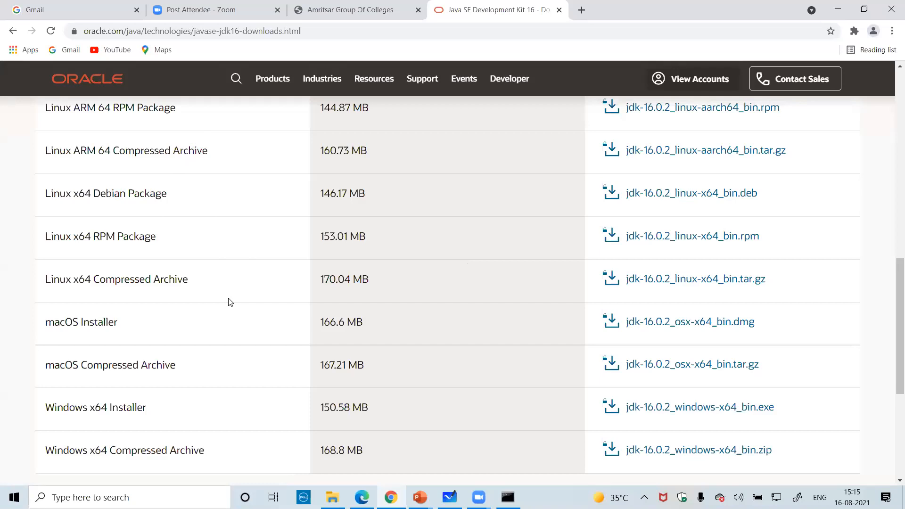
{"action": "scroll", "coordinate": [230, 302], "scroll_direction": "up", "scroll_amount": 1}
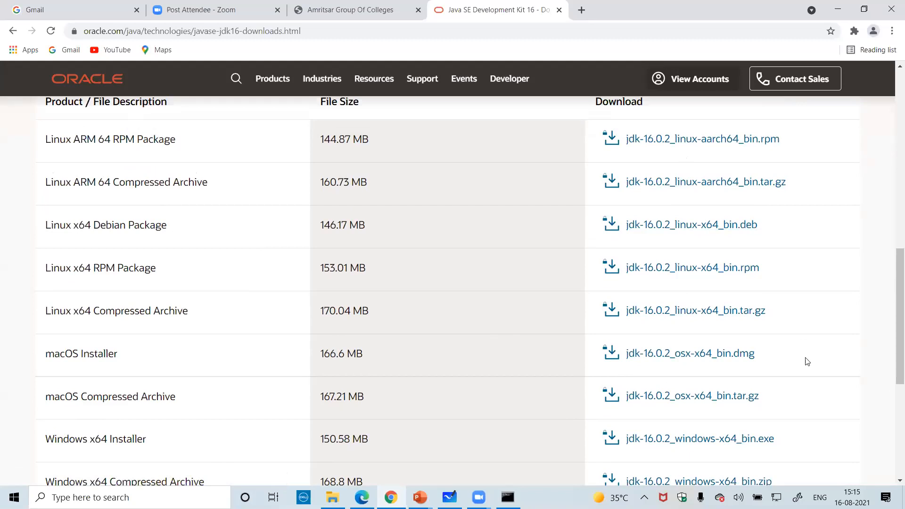
{"action": "scroll", "coordinate": [892, 351], "scroll_direction": "down", "scroll_amount": 5}
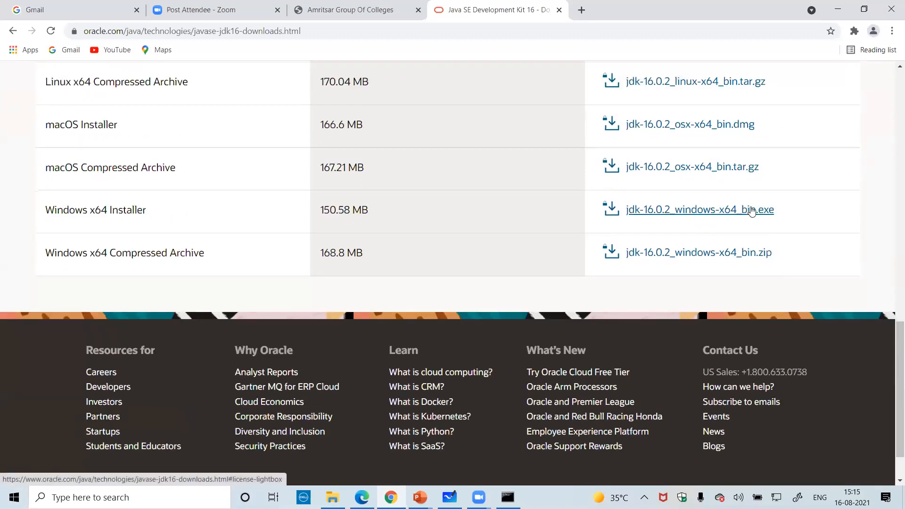
{"action": "left_click", "coordinate": [752, 210]}
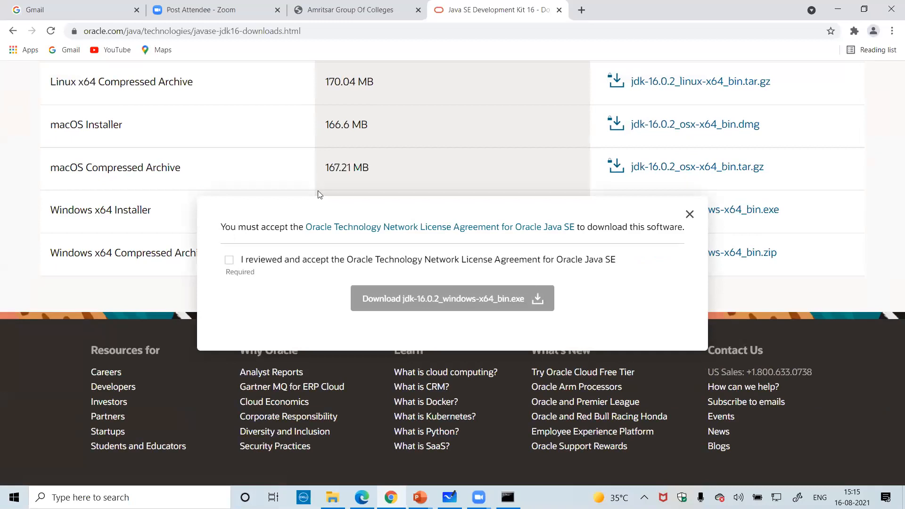
{"action": "left_click", "coordinate": [230, 263]}
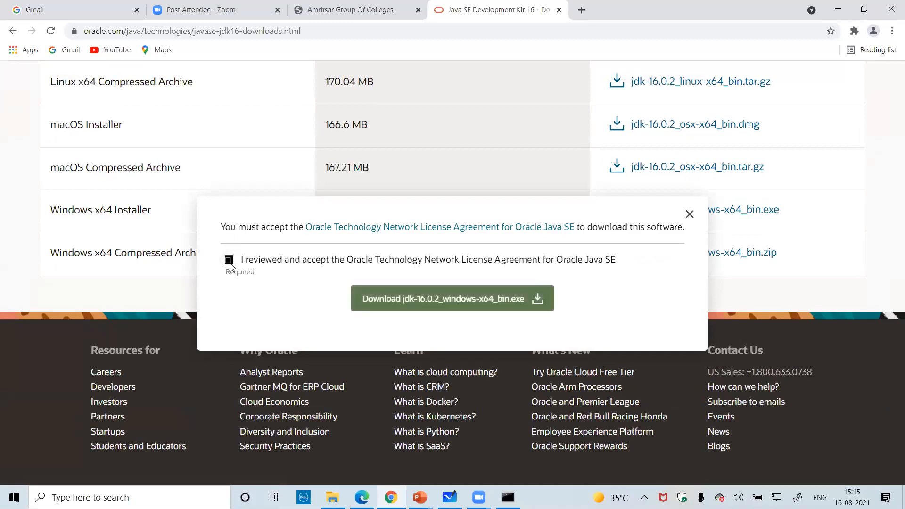
{"action": "left_click", "coordinate": [401, 298]}
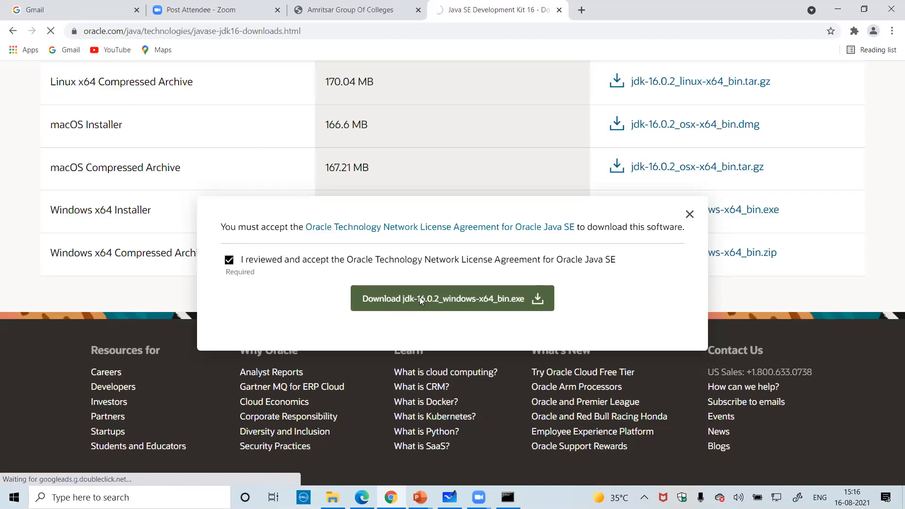
Open the browser's Downloads page to check the progress of the JDK installer
{"action": "key", "text": "alt+f"}
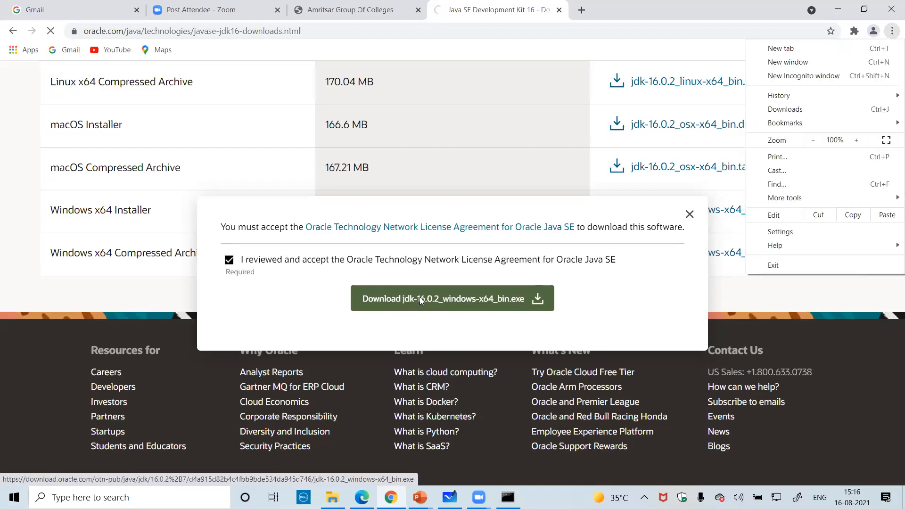
{"action": "key", "text": "Escape"}
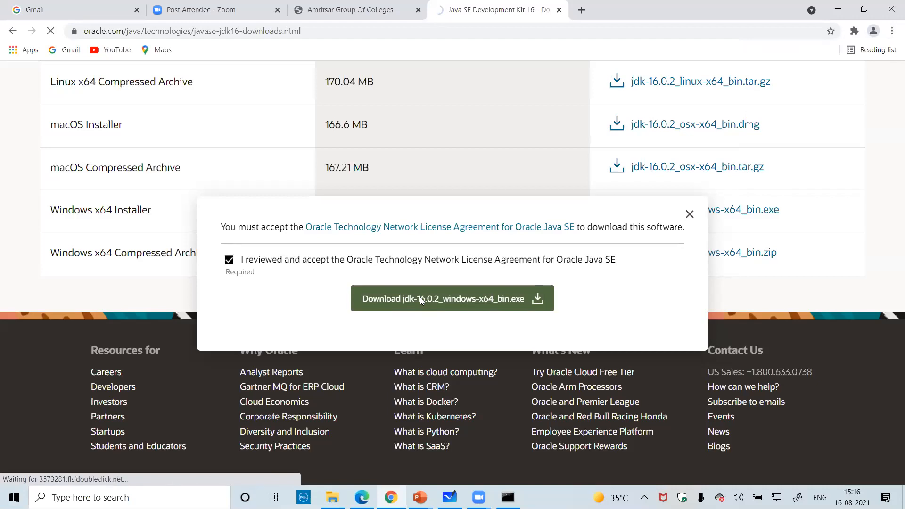
{"action": "key", "text": "alt+f"}
{"action": "left_click", "coordinate": [853, 112]}
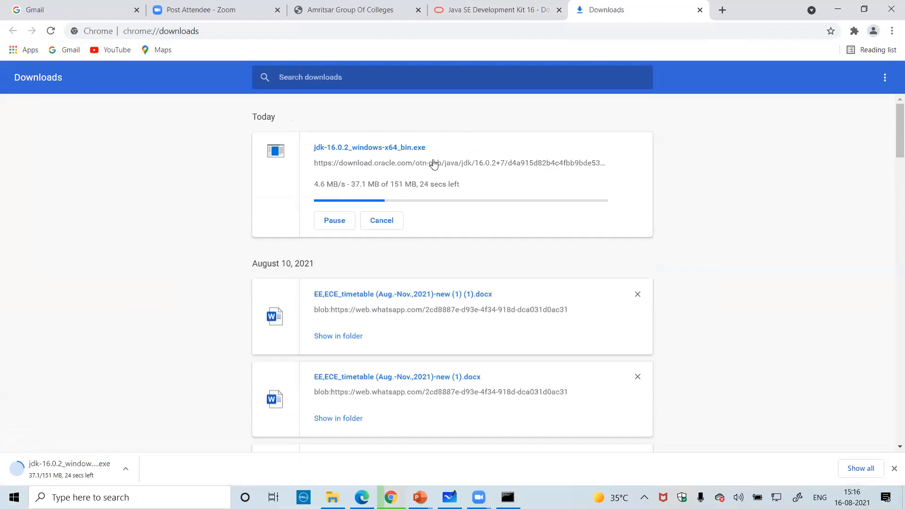
{"action": "left_click", "coordinate": [447, 163]}
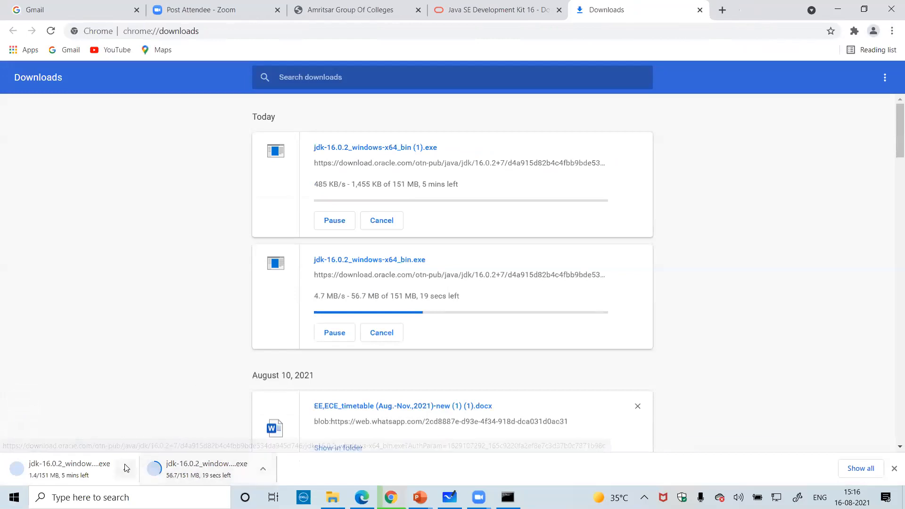
{"action": "left_click", "coordinate": [126, 468]}
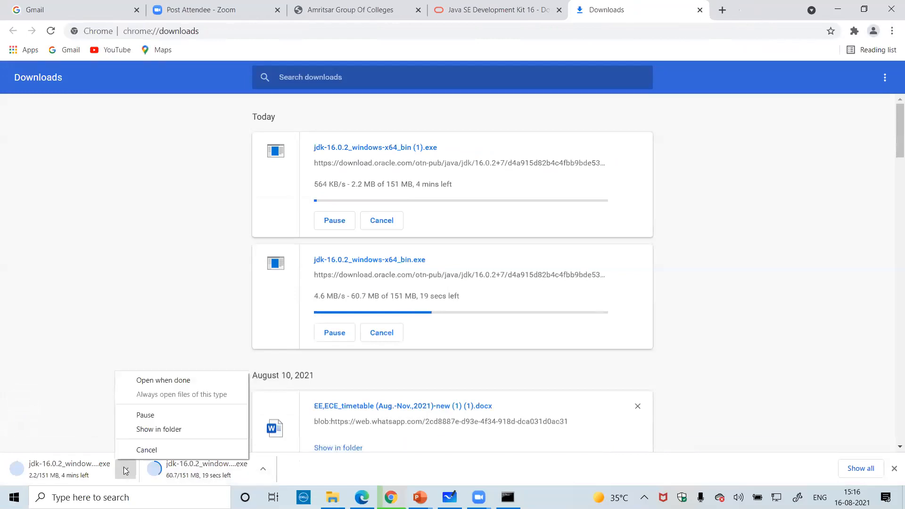
{"action": "left_click", "coordinate": [157, 451]}
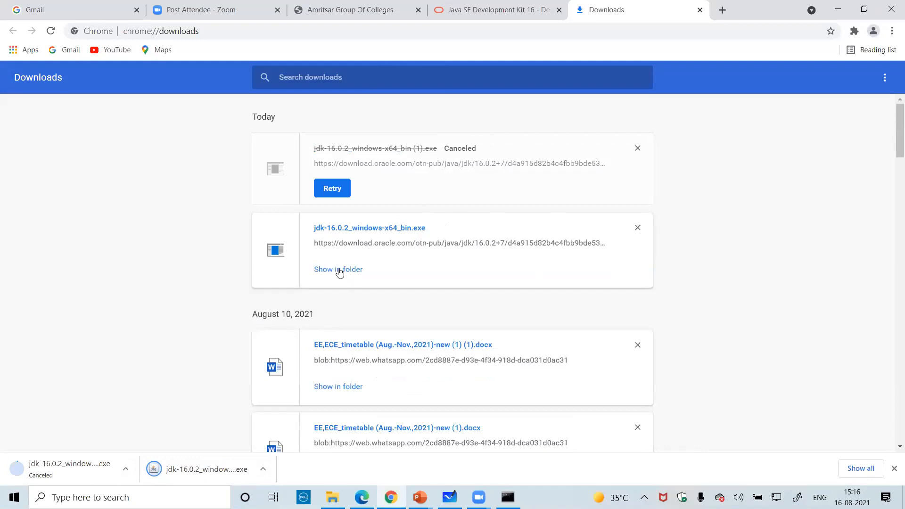
Launch the downloaded jdk-16.0.2_windows-x64_bin.exe installer to start the JDK setup wizard
{"action": "left_click", "coordinate": [225, 468]}
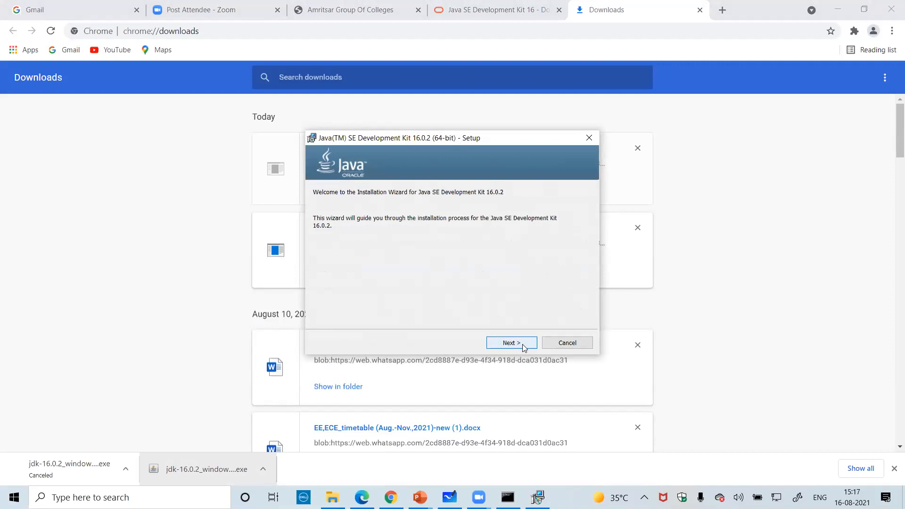
{"action": "left_click", "coordinate": [392, 497]}
{"action": "left_click", "coordinate": [537, 497]}
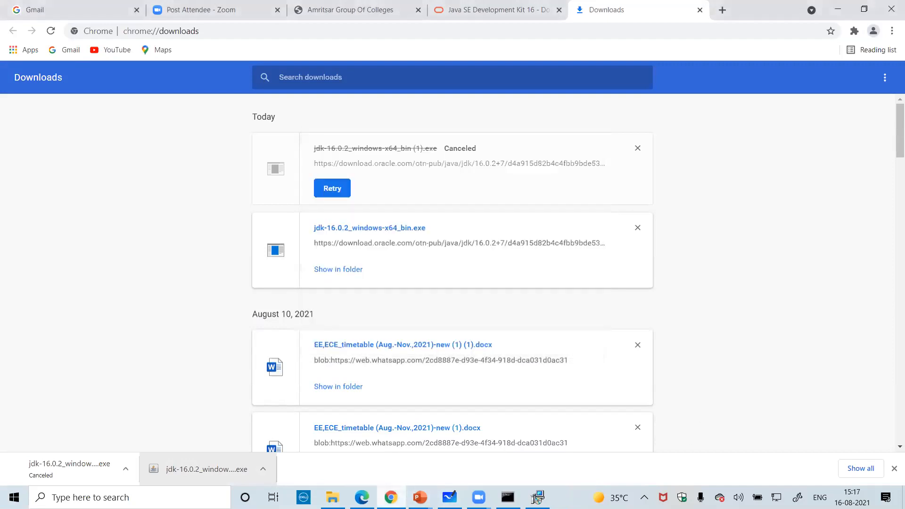
{"action": "left_click", "coordinate": [537, 497]}
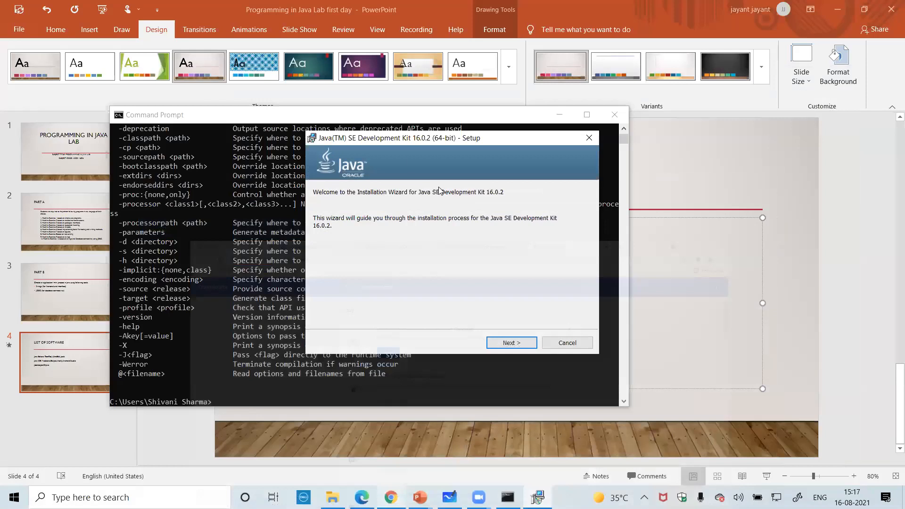
Return to Oracle's JDK 16 download page in the browser, dismiss the license agreement dialog and review the Java SE Development Kit 16.0.2 file list
{"action": "mouse_move", "coordinate": [392, 497]}
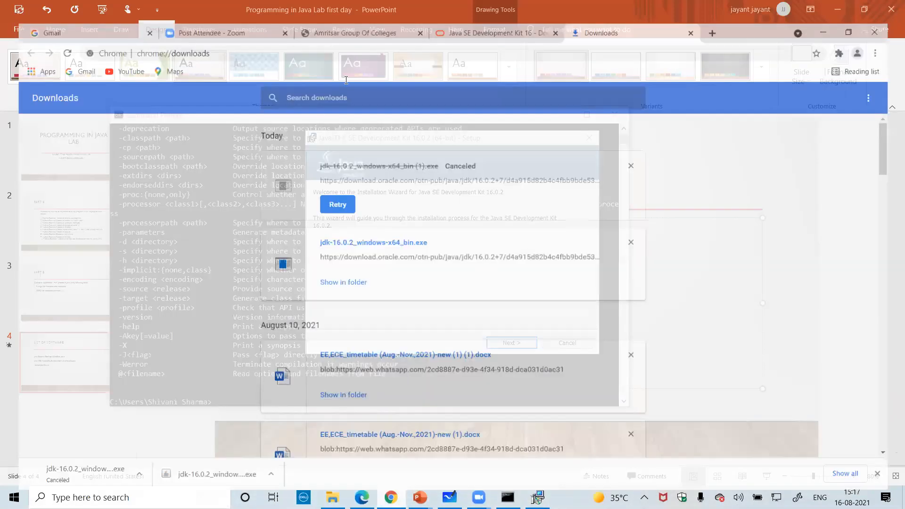
{"action": "left_click", "coordinate": [391, 448]}
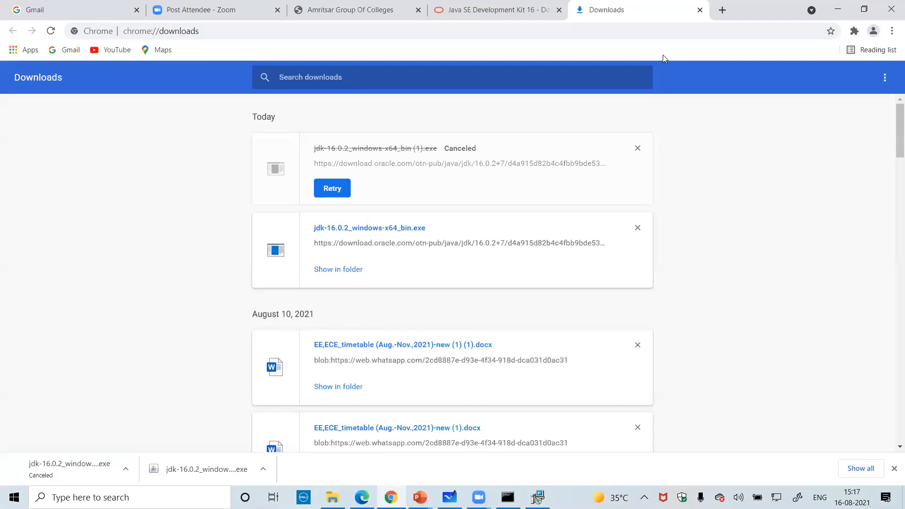
{"action": "left_click", "coordinate": [188, 10]}
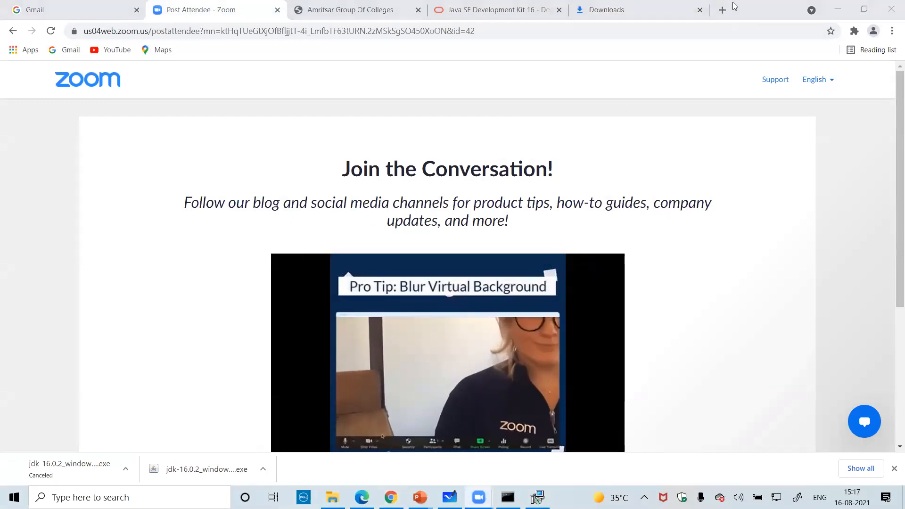
{"action": "left_click", "coordinate": [511, 9]}
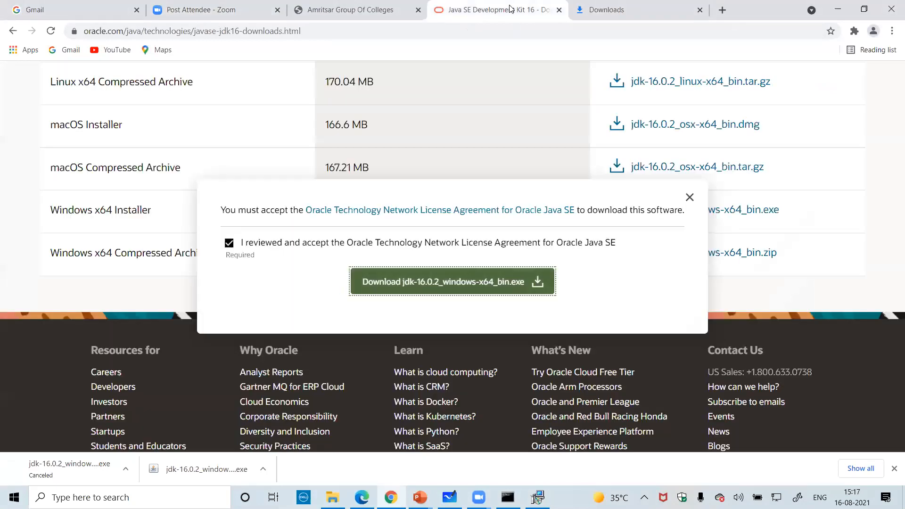
{"action": "left_click", "coordinate": [348, 27]}
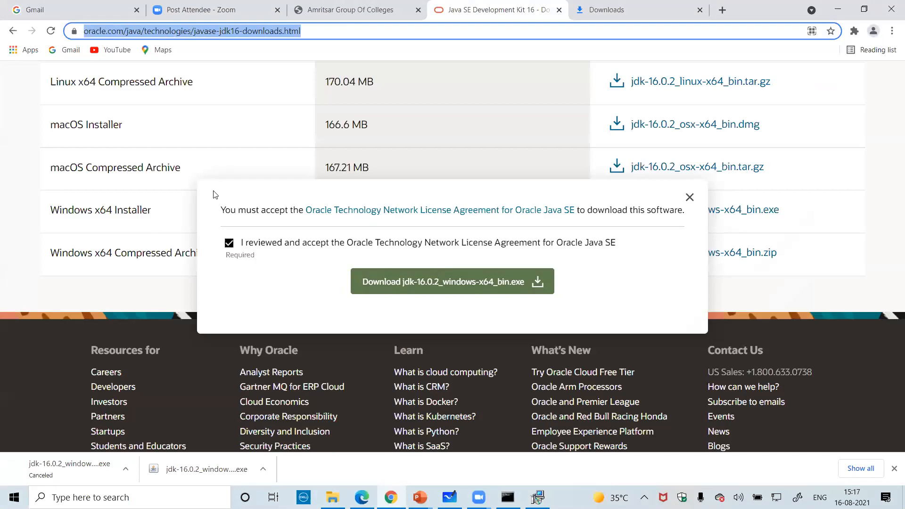
{"action": "left_click", "coordinate": [689, 198]}
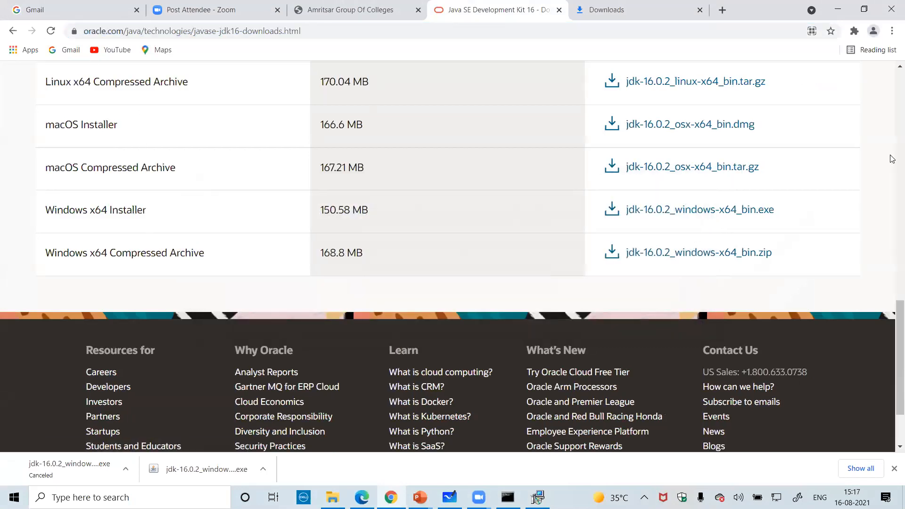
{"action": "left_click_drag", "start_coordinate": [892, 326], "coordinate": [891, 232]}
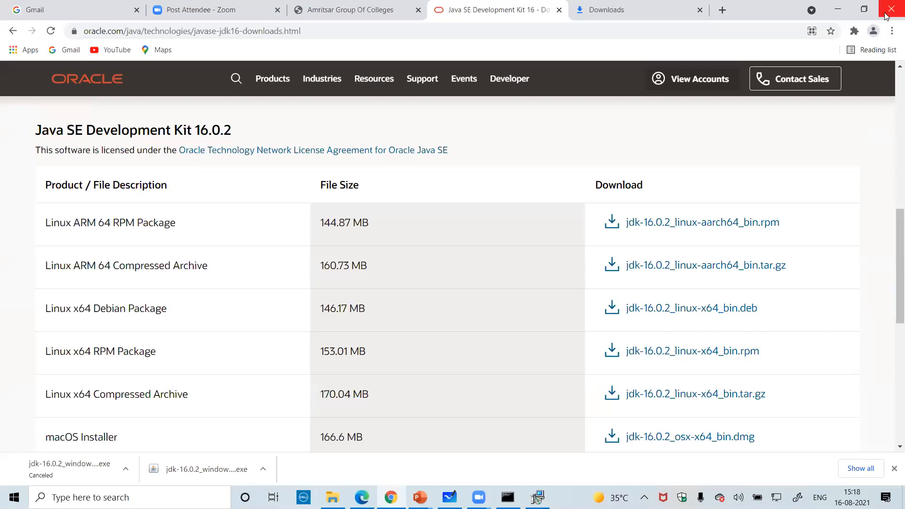
Minimize the browser and both open PowerPoint presentations to reach the desktop
{"action": "left_click", "coordinate": [840, 12]}
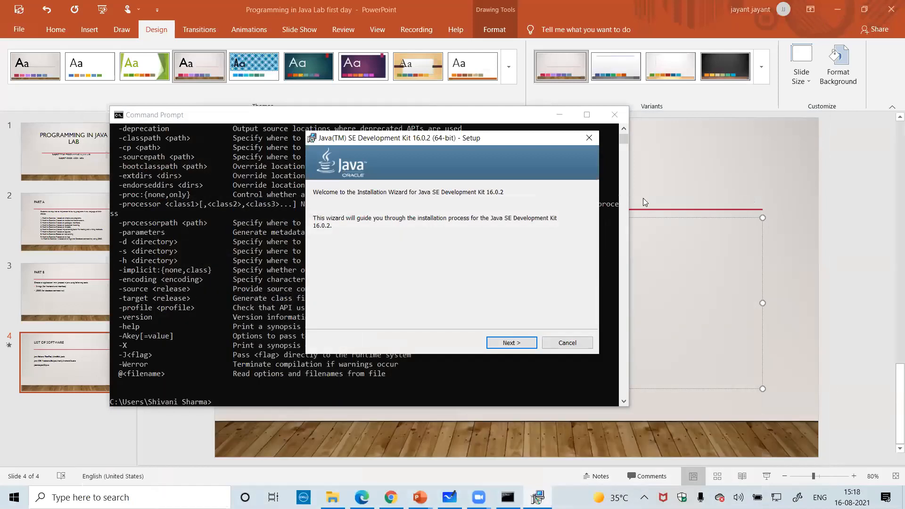
{"action": "left_click", "coordinate": [834, 9]}
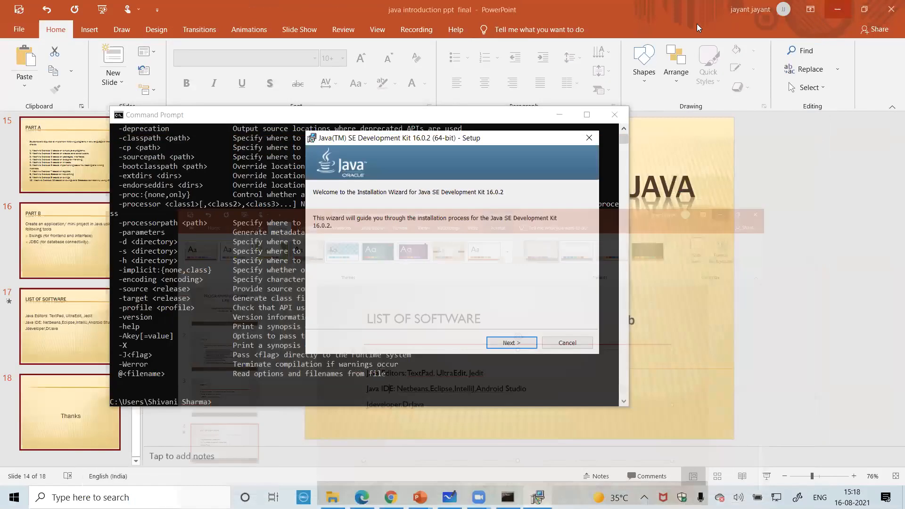
{"action": "left_click", "coordinate": [837, 9]}
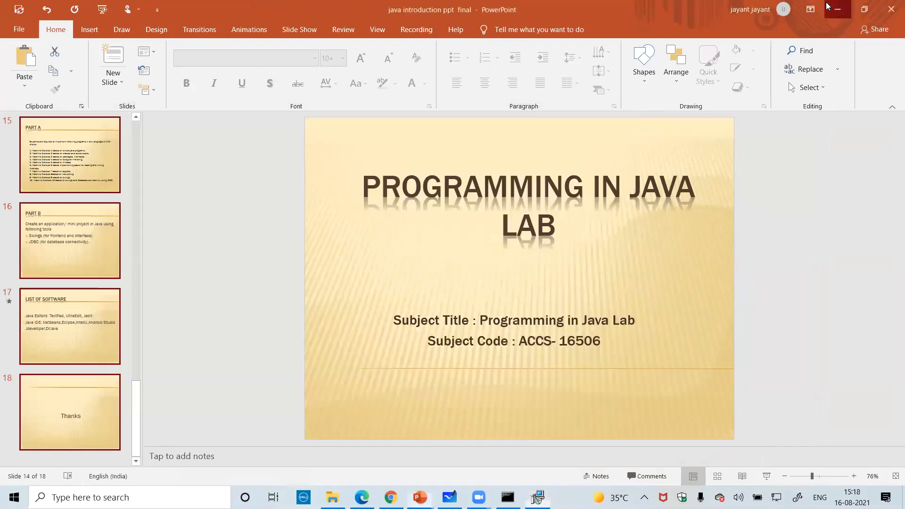
{"action": "left_click", "coordinate": [829, 6]}
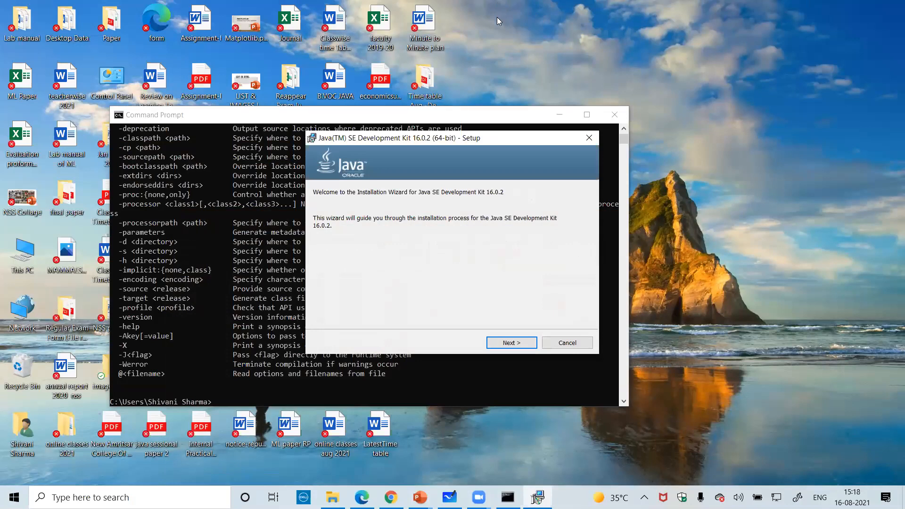
Open the installed JDK's bin folder at C:\Program Files\Java\jdk1.8.0_301\bin in File Explorer
{"action": "double_click", "coordinate": [12, 257]}
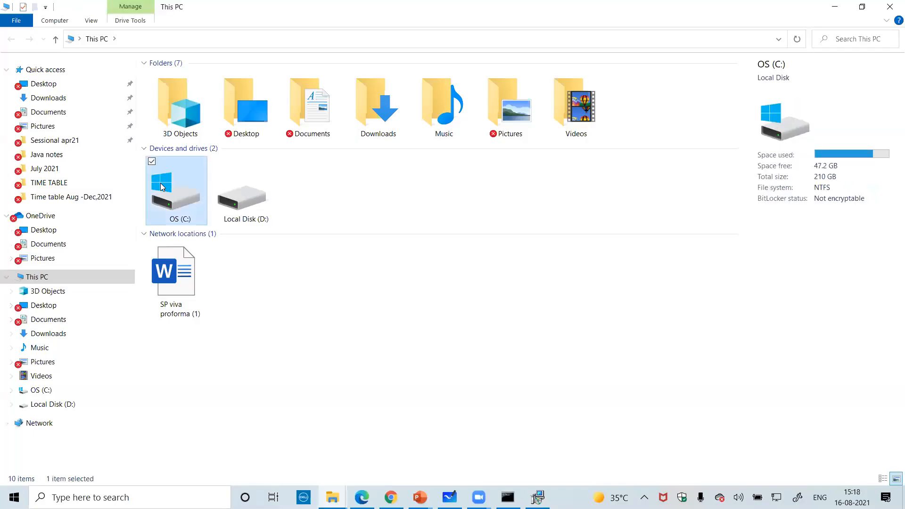
{"action": "double_click", "coordinate": [160, 183]}
{"action": "double_click", "coordinate": [202, 156]}
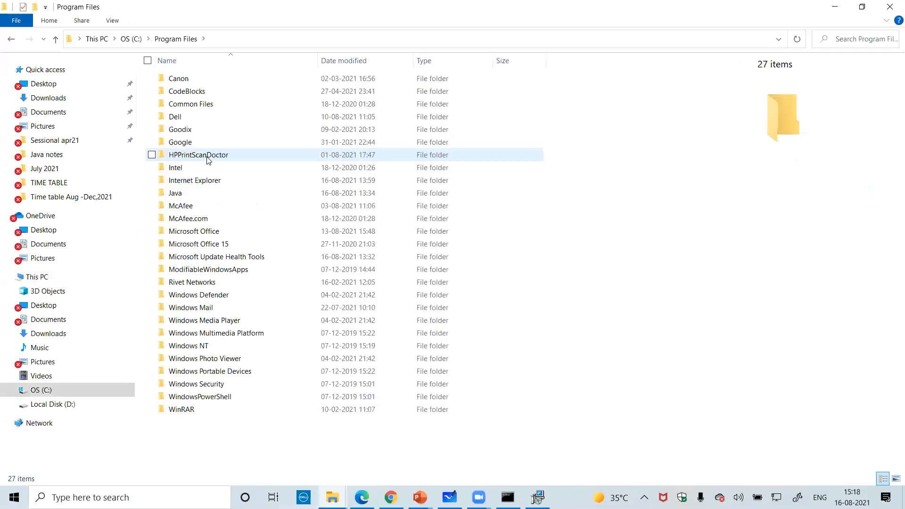
{"action": "double_click", "coordinate": [191, 197]}
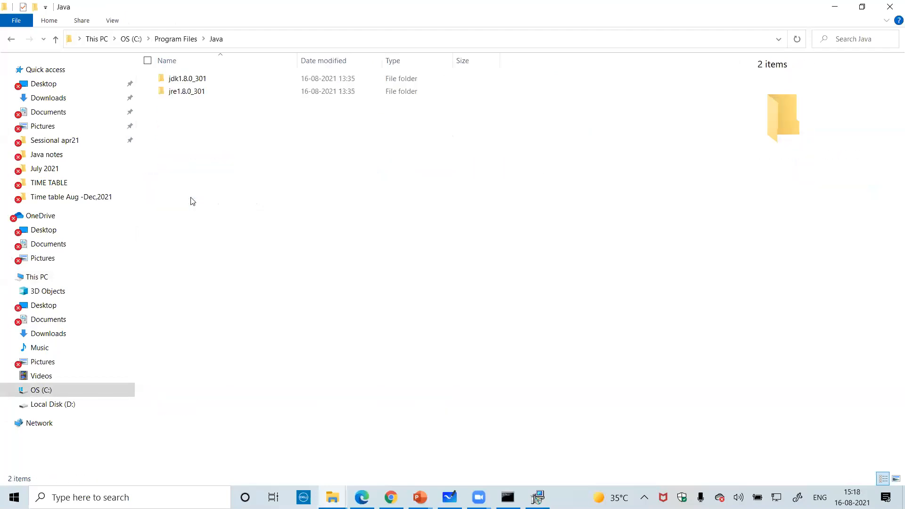
{"action": "double_click", "coordinate": [217, 78]}
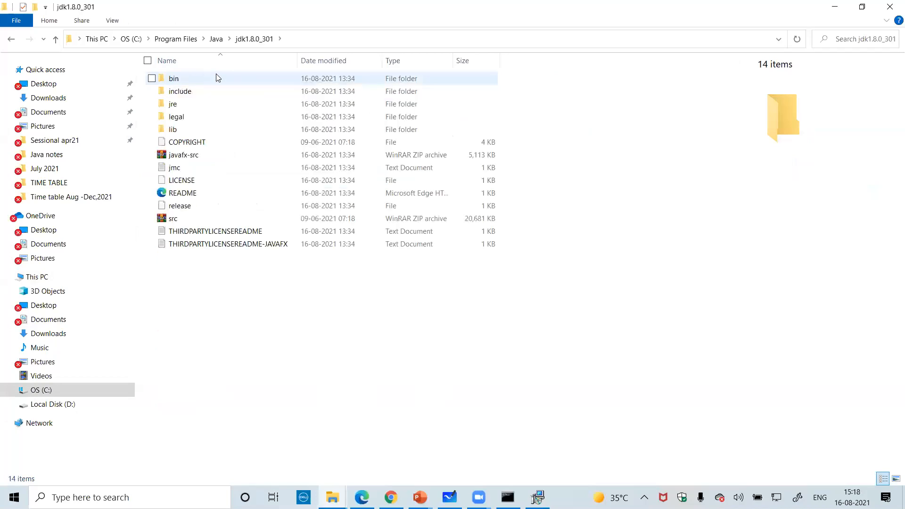
{"action": "double_click", "coordinate": [218, 78]}
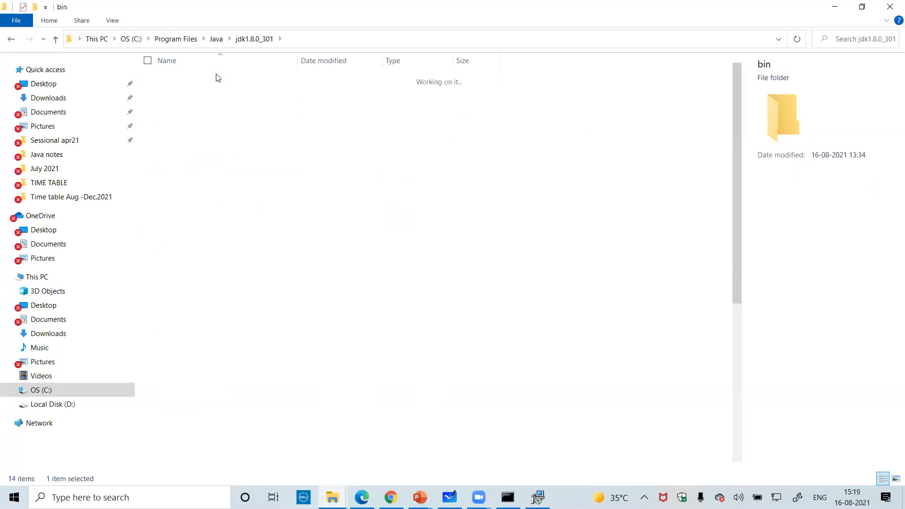